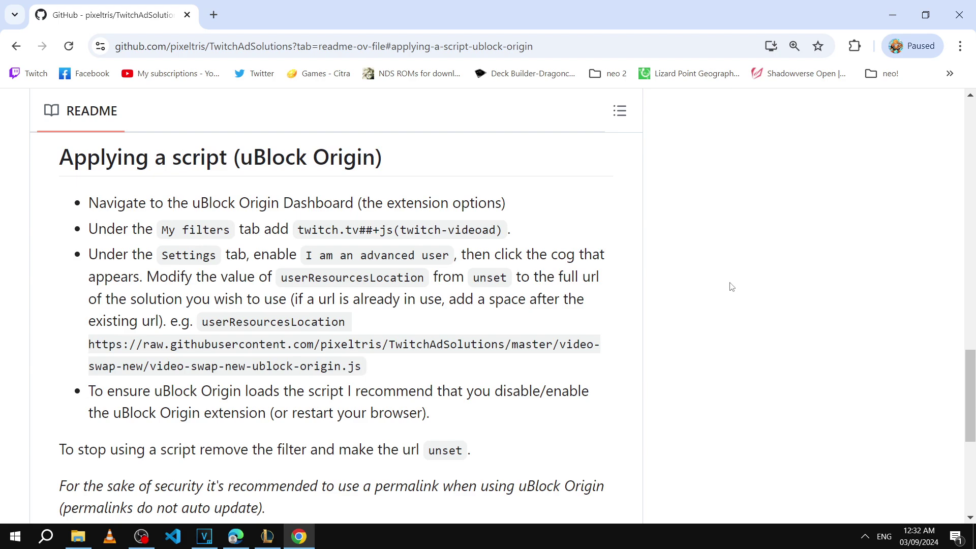
Bring the GitHub README to its Applying a script section.
{"action": "left_click", "coordinate": [322, 44]}
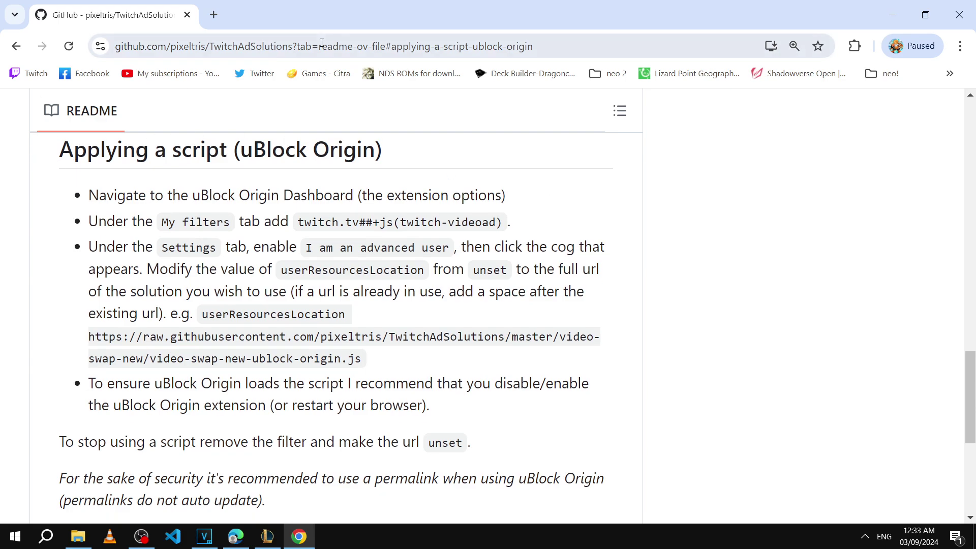
{"action": "left_click", "coordinate": [45, 147]}
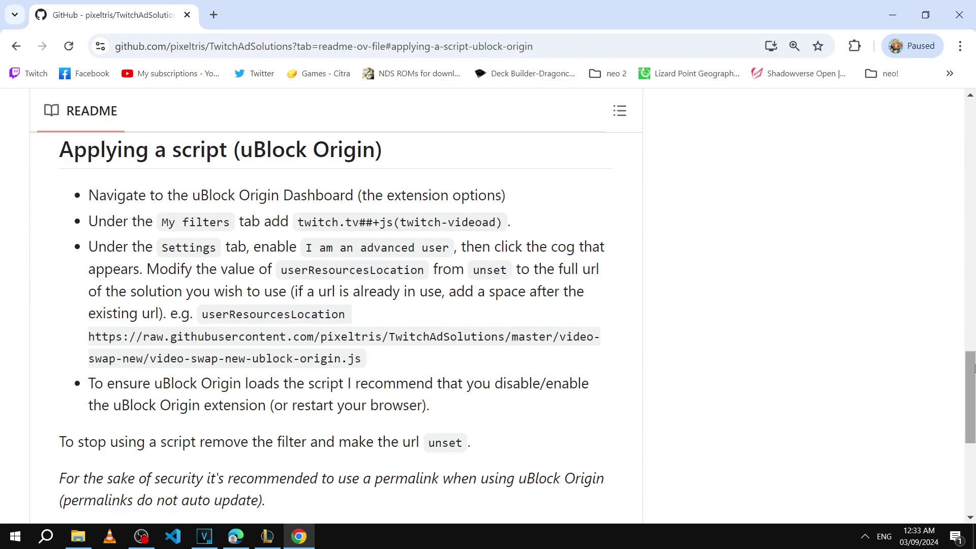
{"action": "left_click_drag", "start_coordinate": [973, 378], "coordinate": [943, 247]}
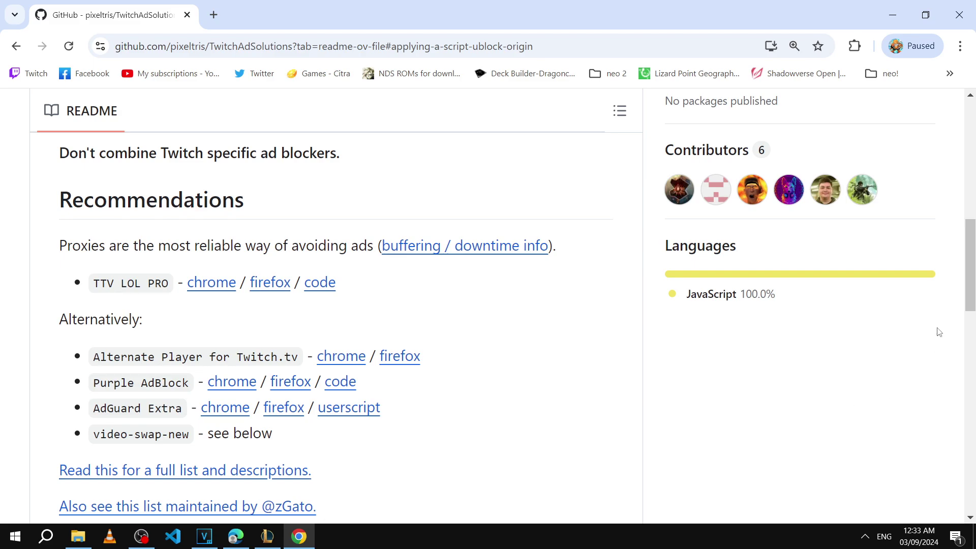
{"action": "scroll", "coordinate": [945, 366], "scroll_direction": "down", "scroll_amount": 10}
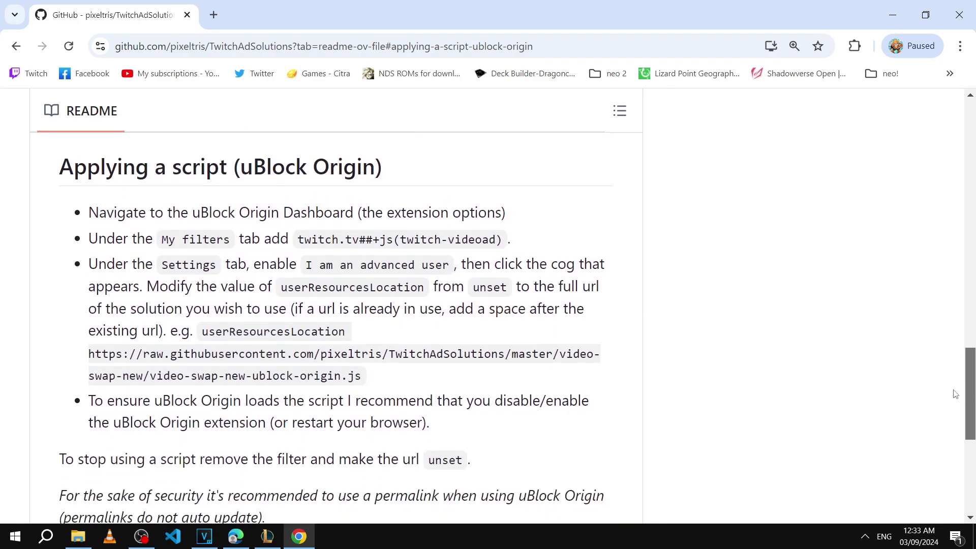
{"action": "left_click", "coordinate": [44, 164]}
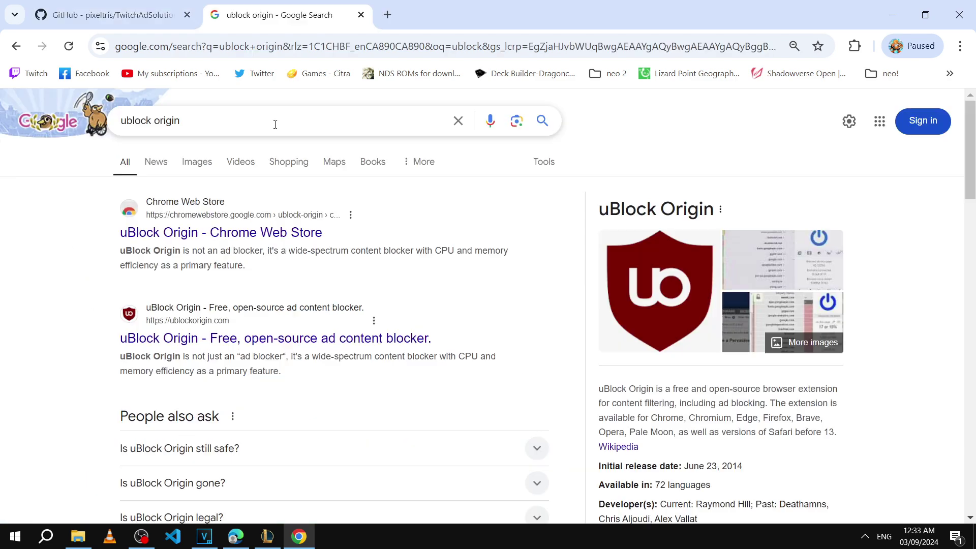
Install the uBlock Origin extension from its Chrome Web Store page.
{"action": "left_click", "coordinate": [300, 234]}
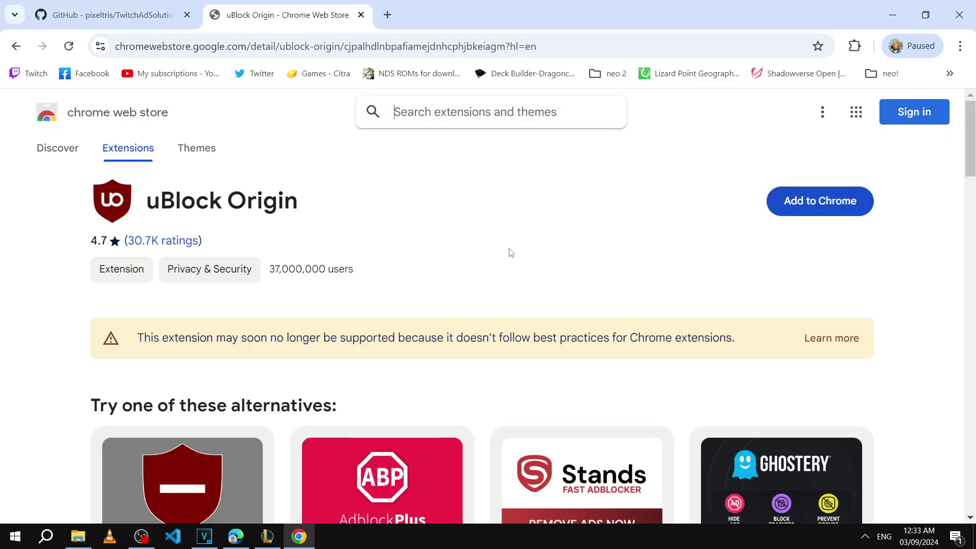
{"action": "left_click", "coordinate": [810, 208]}
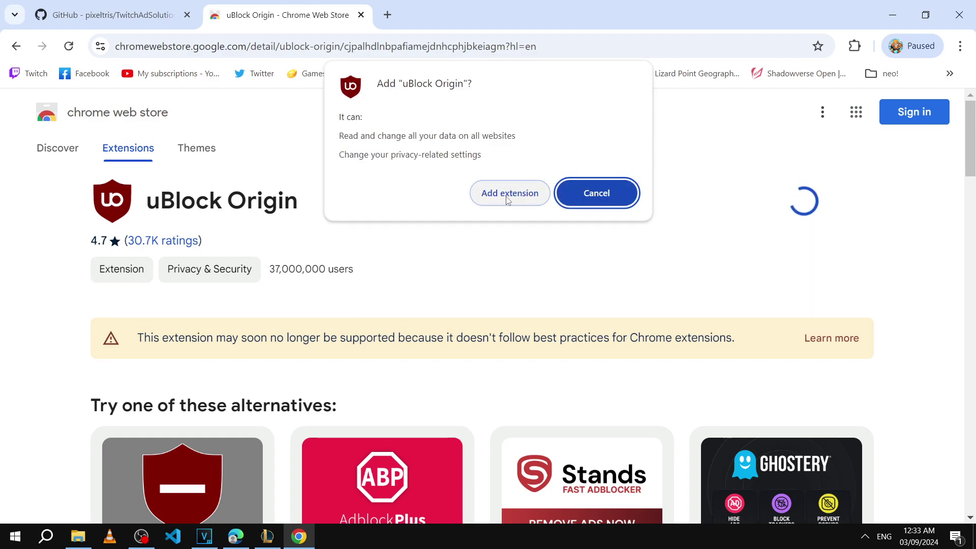
{"action": "left_click", "coordinate": [507, 192]}
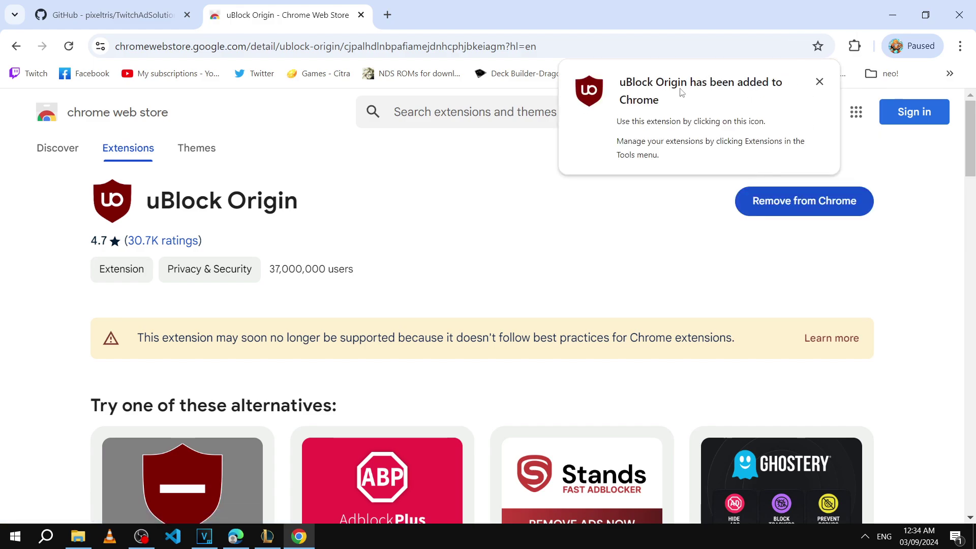
{"action": "left_click", "coordinate": [819, 81]}
Pin uBlock Origin to the Chrome toolbar and verify the pin.
{"action": "left_click", "coordinate": [854, 46]}
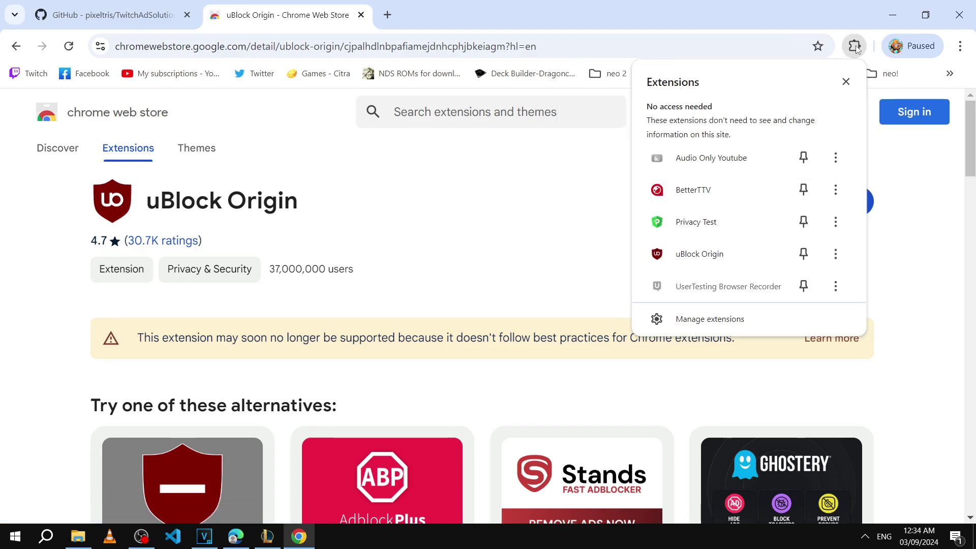
{"action": "left_click", "coordinate": [803, 254]}
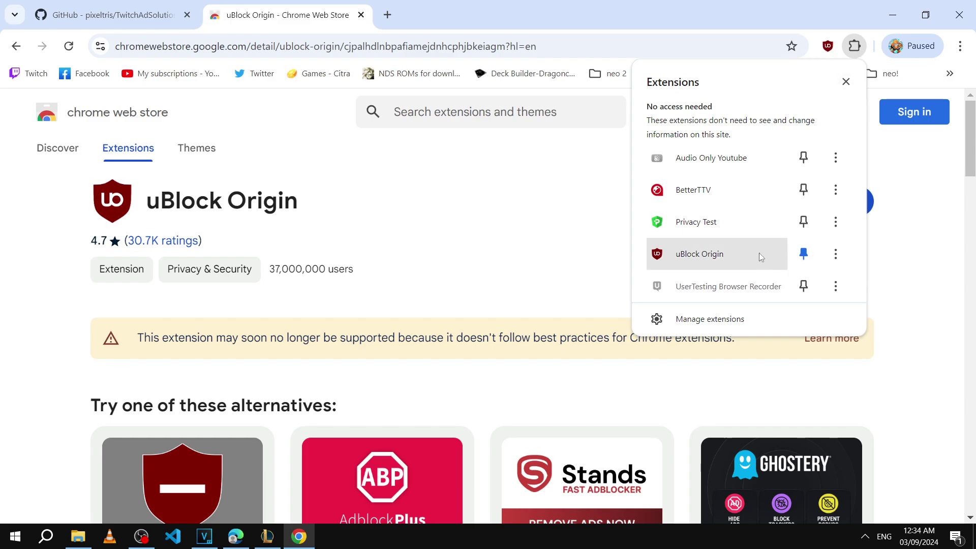
{"action": "left_click", "coordinate": [581, 218]}
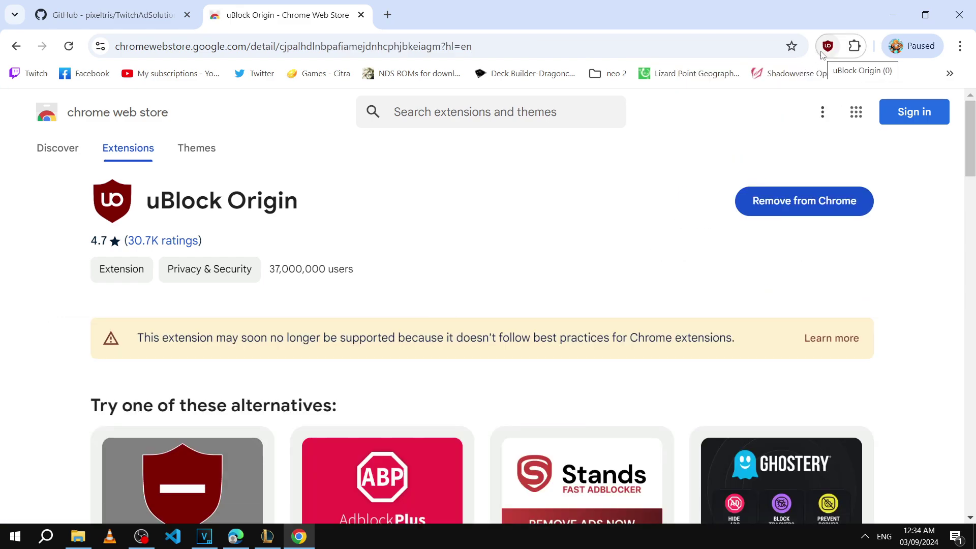
{"action": "left_click", "coordinate": [853, 46]}
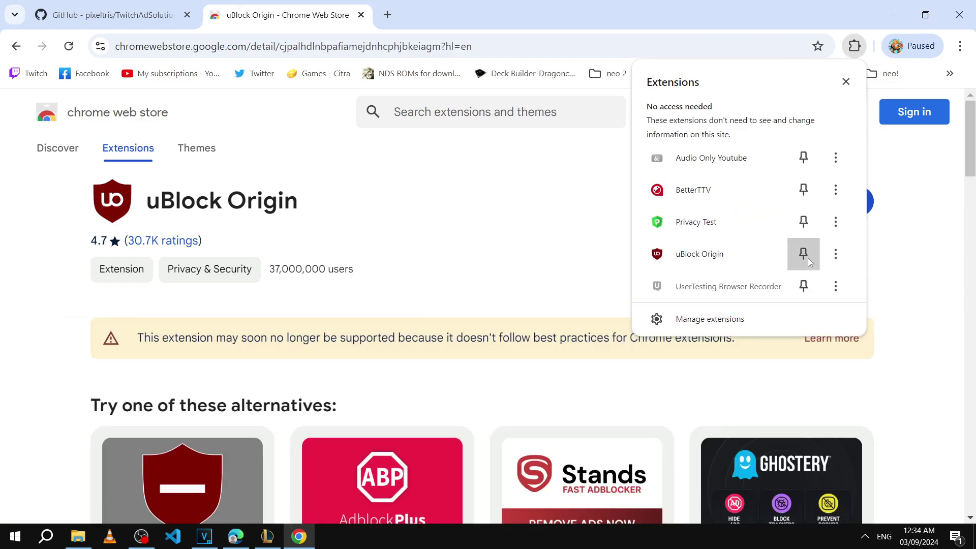
Open the uBlock Origin dashboard, zoomed in, at the My filters editor.
{"action": "key", "text": "ctrl+w"}
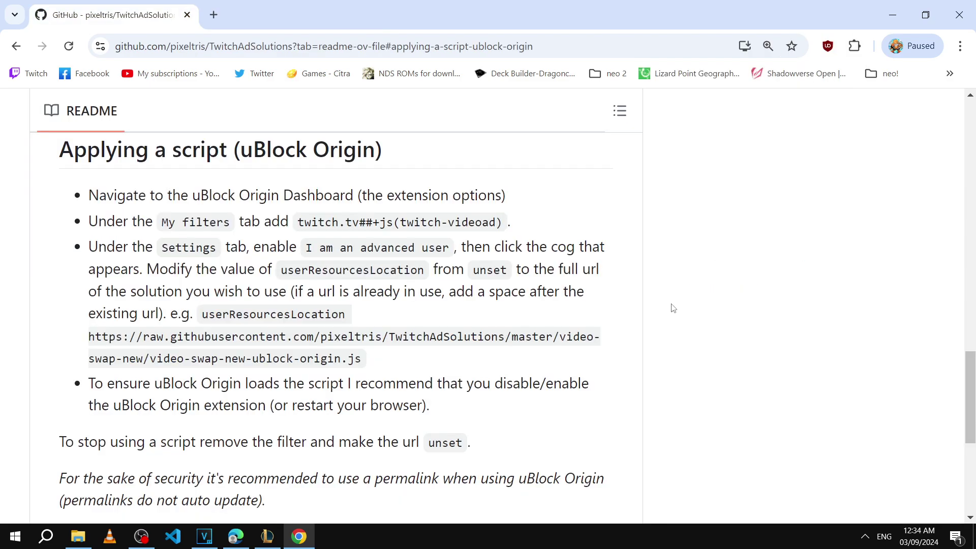
{"action": "left_click", "coordinate": [827, 46]}
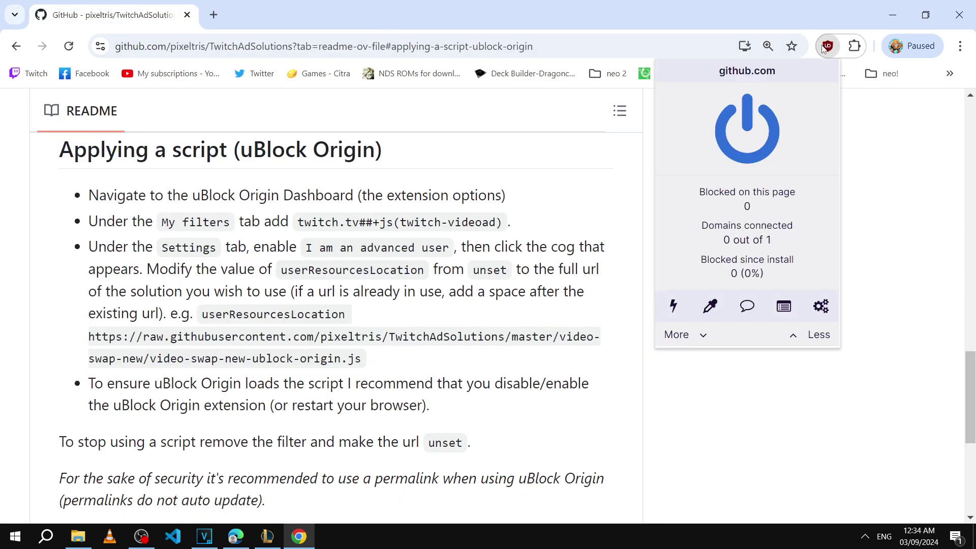
{"action": "left_click", "coordinate": [821, 307]}
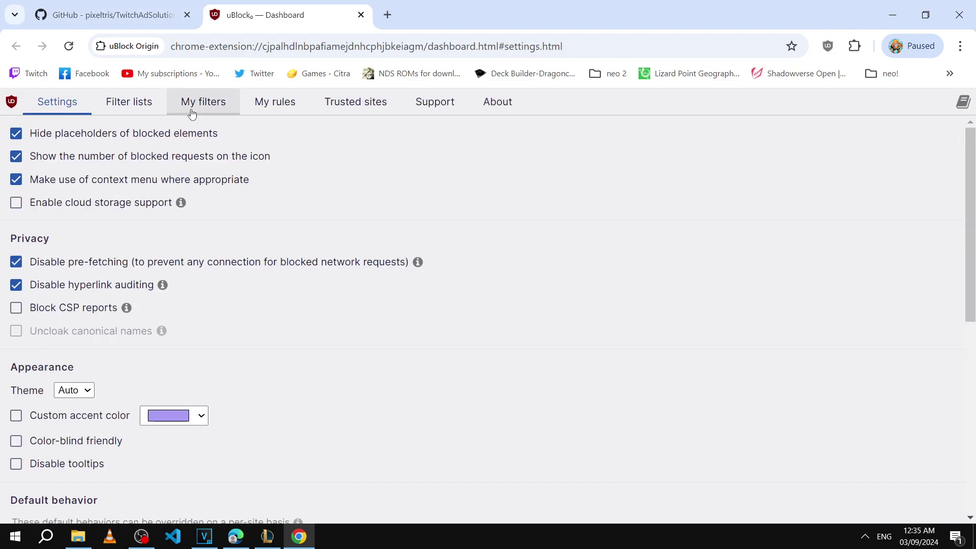
{"action": "key", "text": "ctrl+plus"}
{"action": "key", "text": "ctrl+plus"}
{"action": "key", "text": "ctrl+plus"}
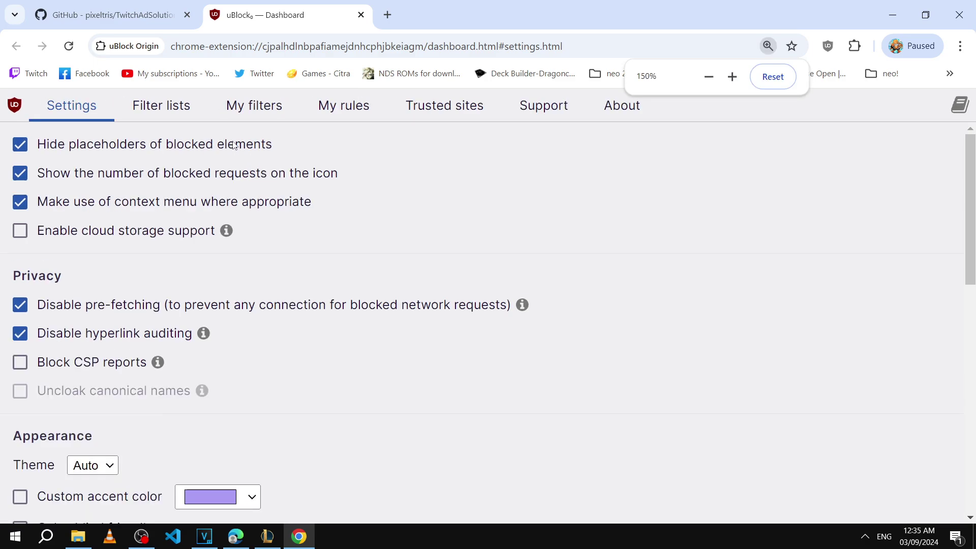
{"action": "left_click", "coordinate": [308, 127]}
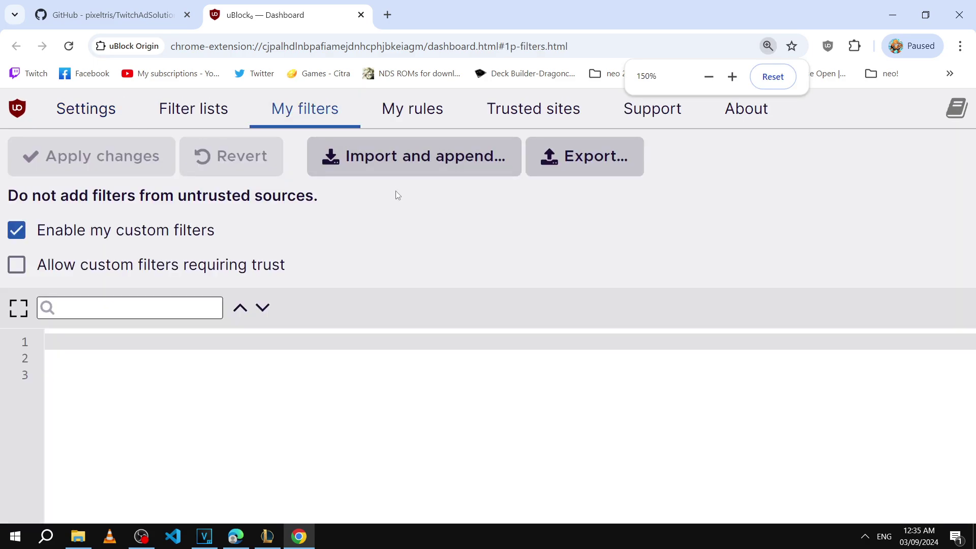
Copy the twitch.tv##+js(twitch-videoad) filter from GitHub into My filters and apply it.
{"action": "left_click", "coordinate": [164, 21]}
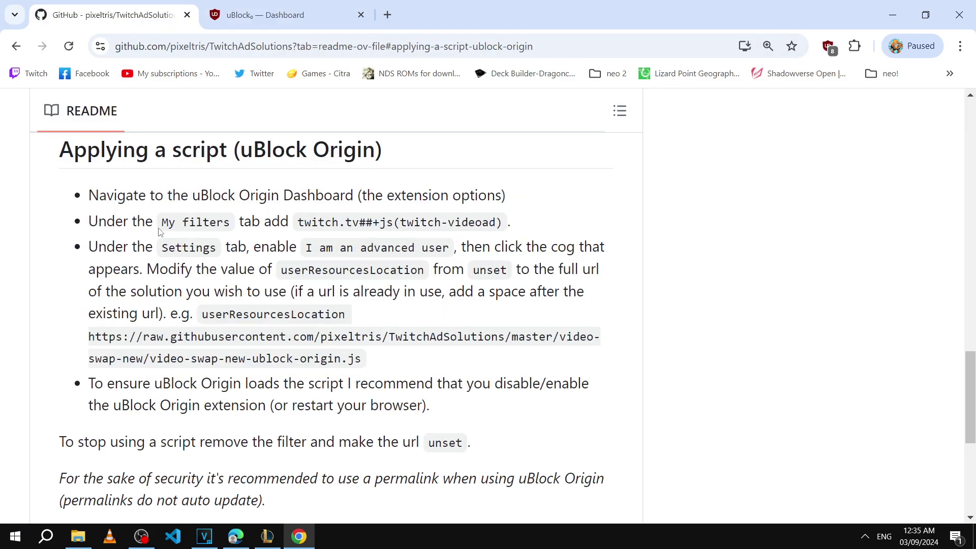
{"action": "left_click_drag", "start_coordinate": [160, 226], "coordinate": [507, 221]}
{"action": "left_click", "coordinate": [415, 246]}
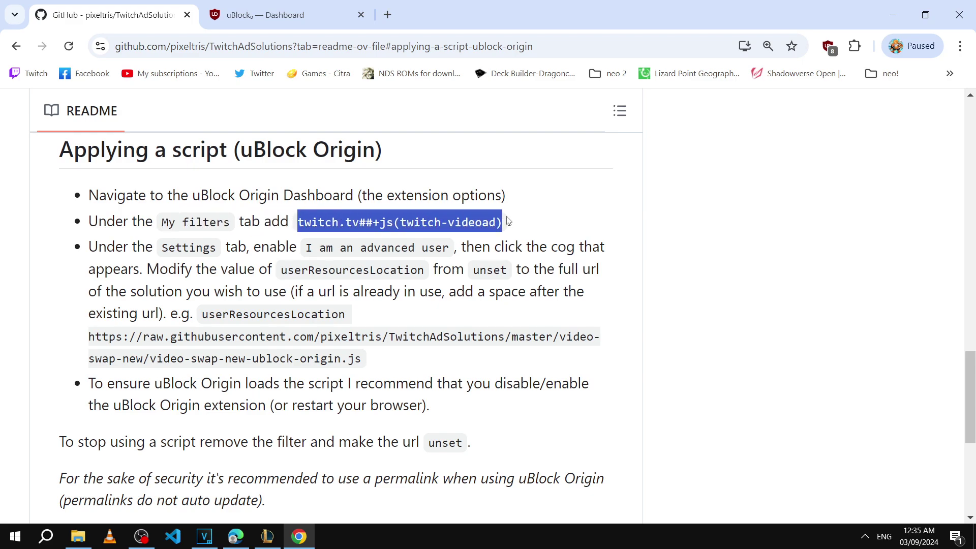
{"action": "right_click", "coordinate": [473, 219]}
{"action": "left_click", "coordinate": [490, 230]}
{"action": "left_click", "coordinate": [453, 225]}
{"action": "key", "text": "ctrl+Tab"}
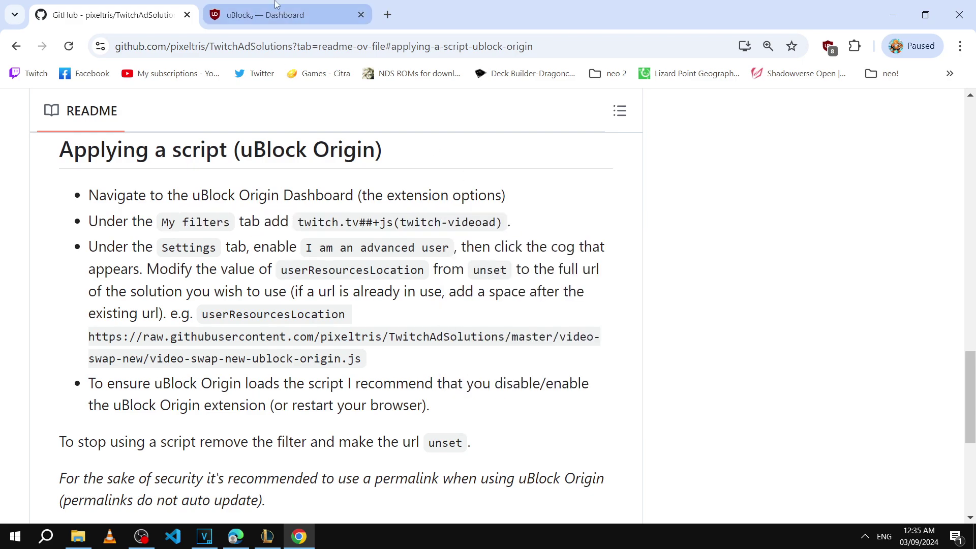
{"action": "right_click", "coordinate": [143, 341]}
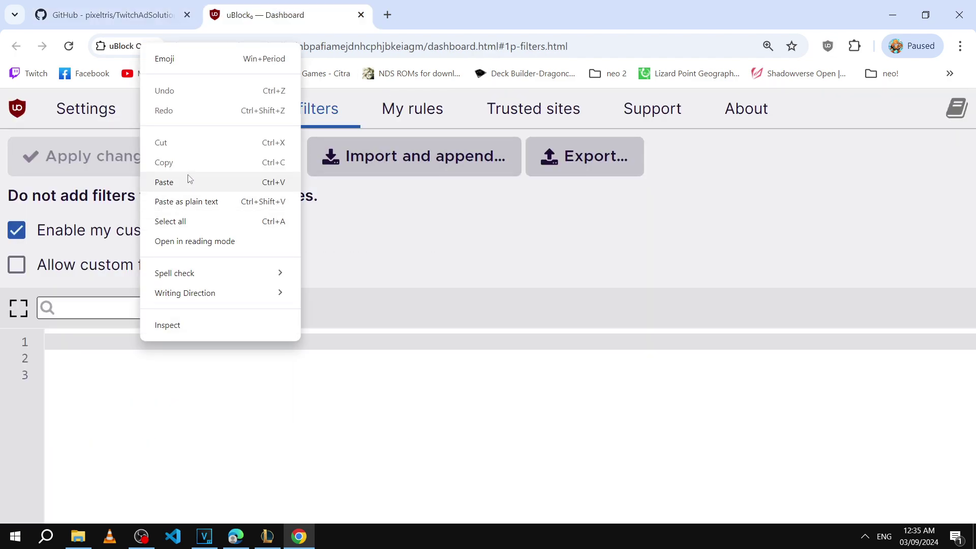
{"action": "left_click", "coordinate": [189, 181]}
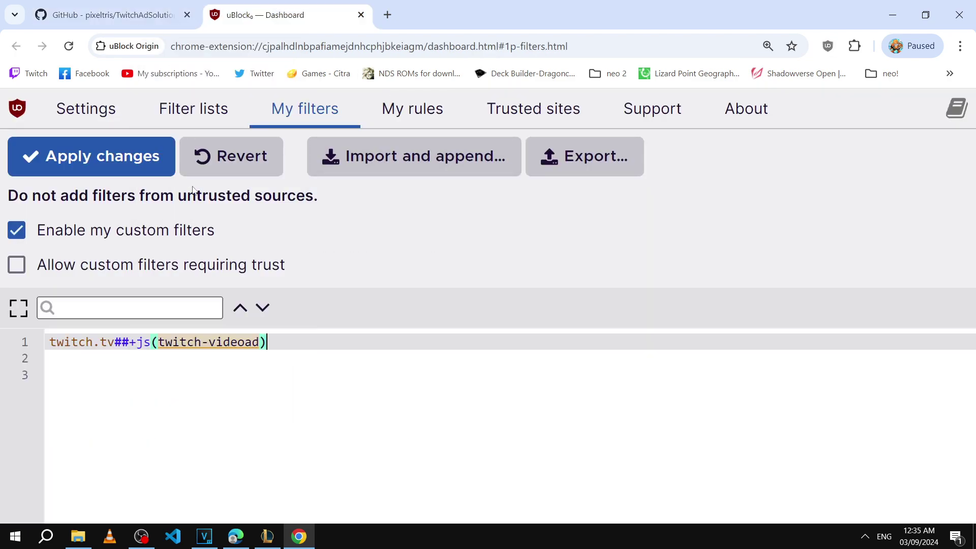
{"action": "left_click", "coordinate": [97, 161]}
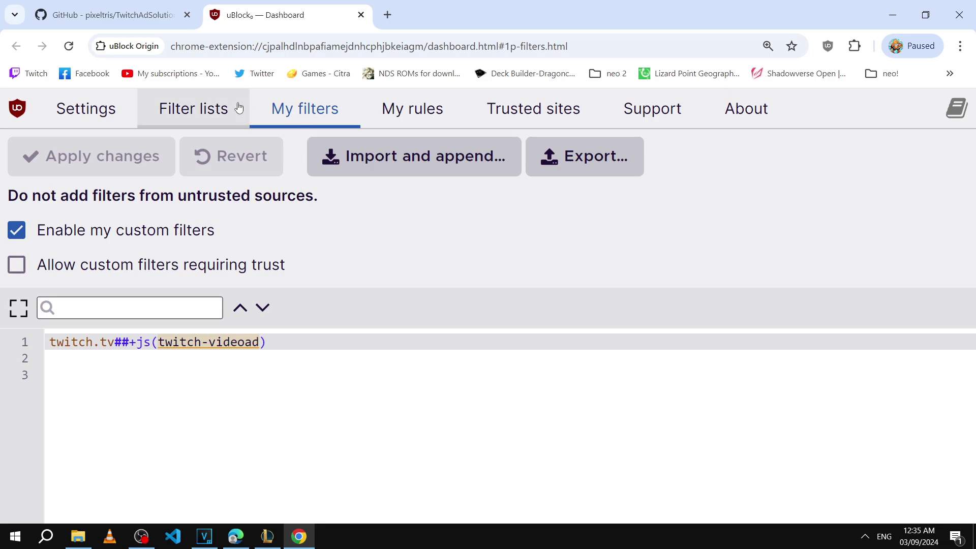
Enable 'I am an advanced user' in the dashboard Settings.
{"action": "left_click", "coordinate": [93, 112]}
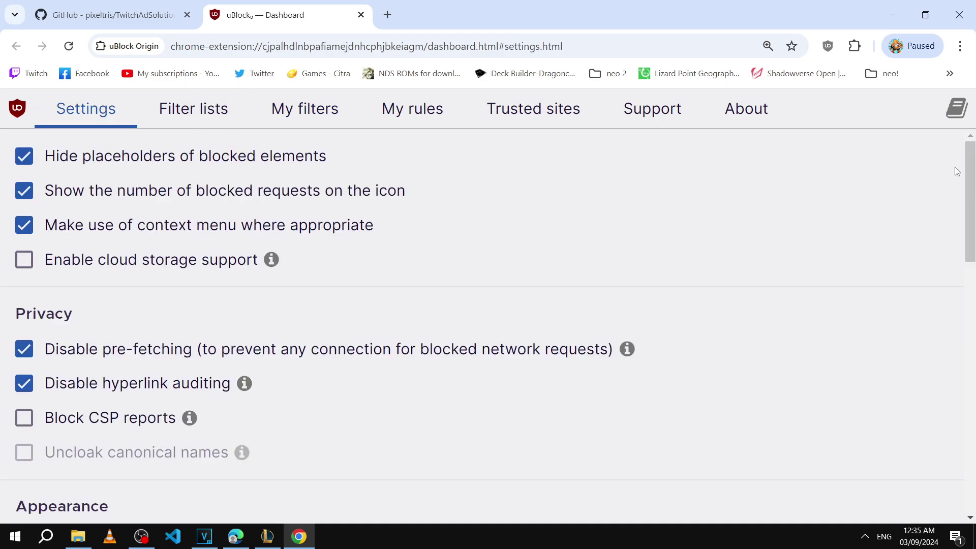
{"action": "left_click_drag", "start_coordinate": [967, 172], "coordinate": [964, 412]}
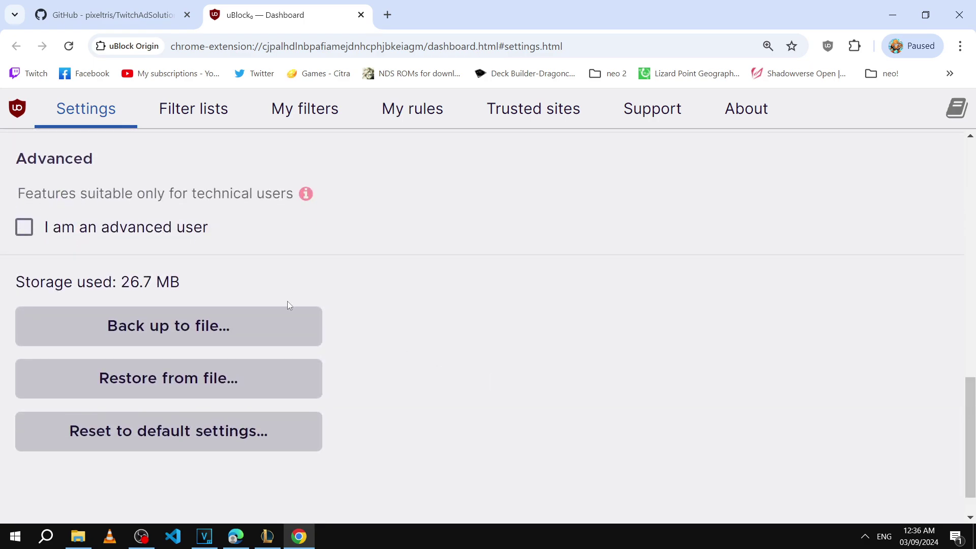
{"action": "left_click", "coordinate": [27, 227]}
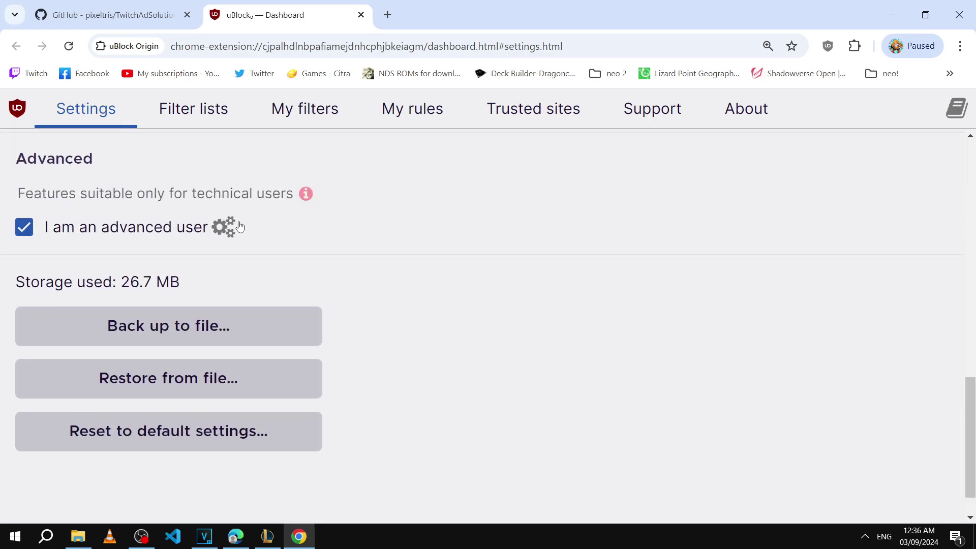
Open uBlock's advanced settings and locate userResourcesLocation, which reads unset.
{"action": "left_click", "coordinate": [223, 229]}
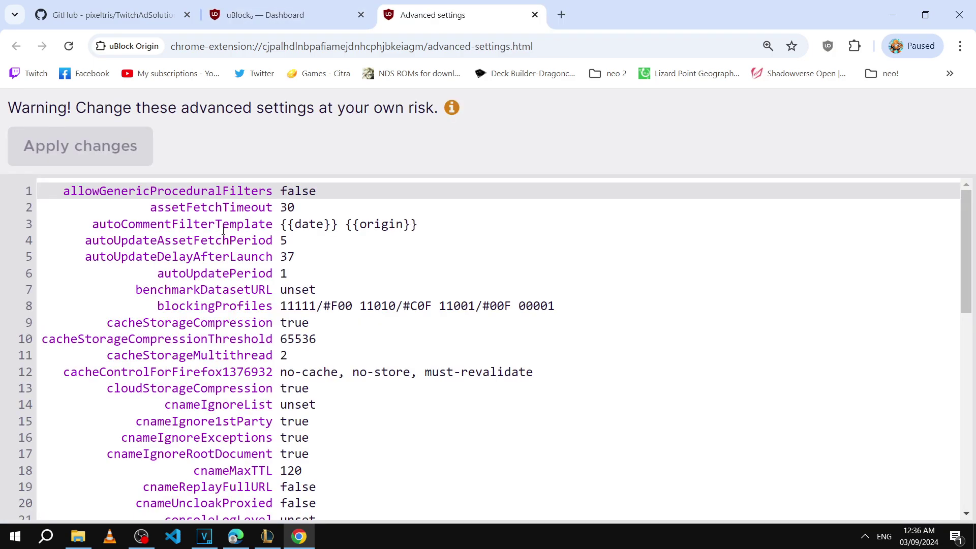
{"action": "scroll", "coordinate": [942, 254], "scroll_direction": "down", "scroll_amount": 10}
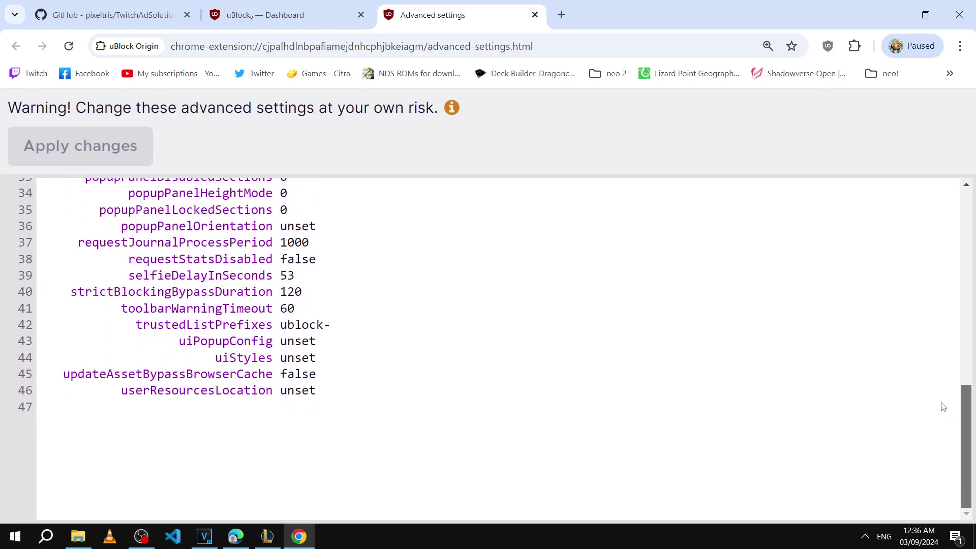
{"action": "key", "text": "ctrl+plus"}
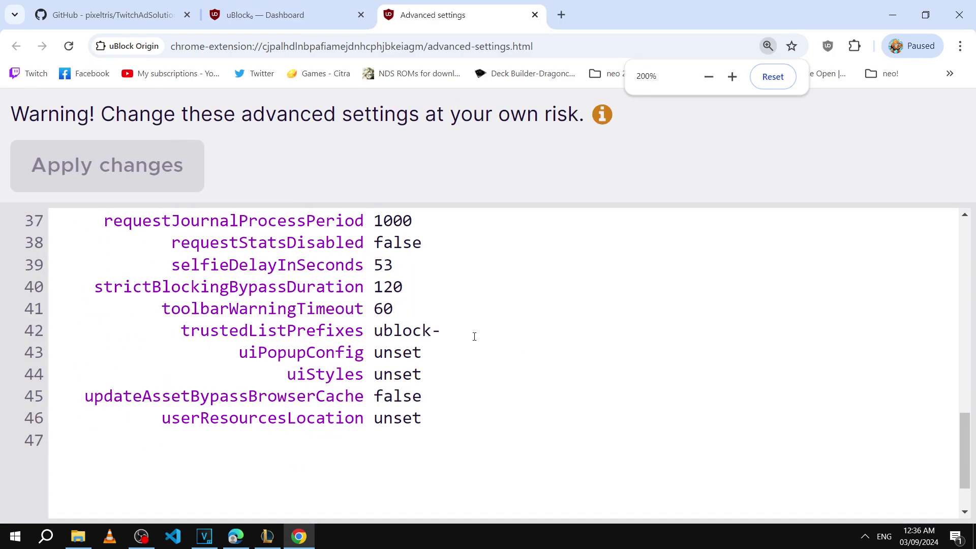
{"action": "left_click_drag", "start_coordinate": [429, 418], "coordinate": [375, 418]}
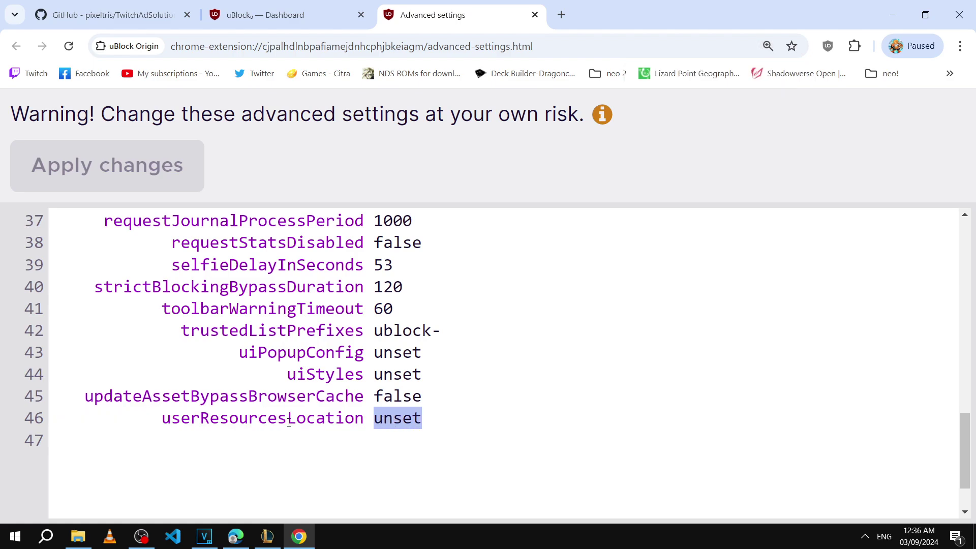
{"action": "left_click", "coordinate": [416, 420]}
Copy the README's example raw.githubusercontent video-swap-new script URL, then go back to advanced settings.
{"action": "left_click", "coordinate": [114, 15]}
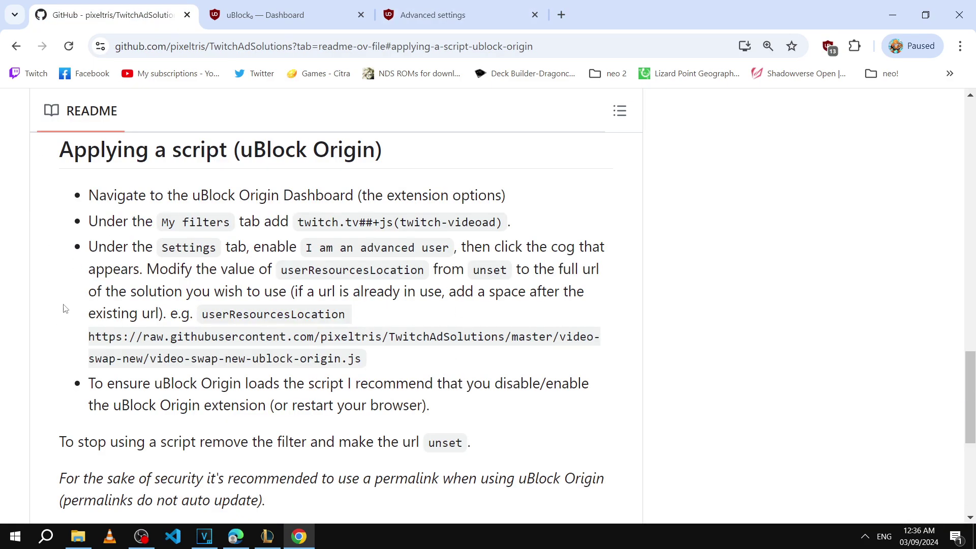
{"action": "left_click_drag", "start_coordinate": [88, 336], "coordinate": [361, 358]}
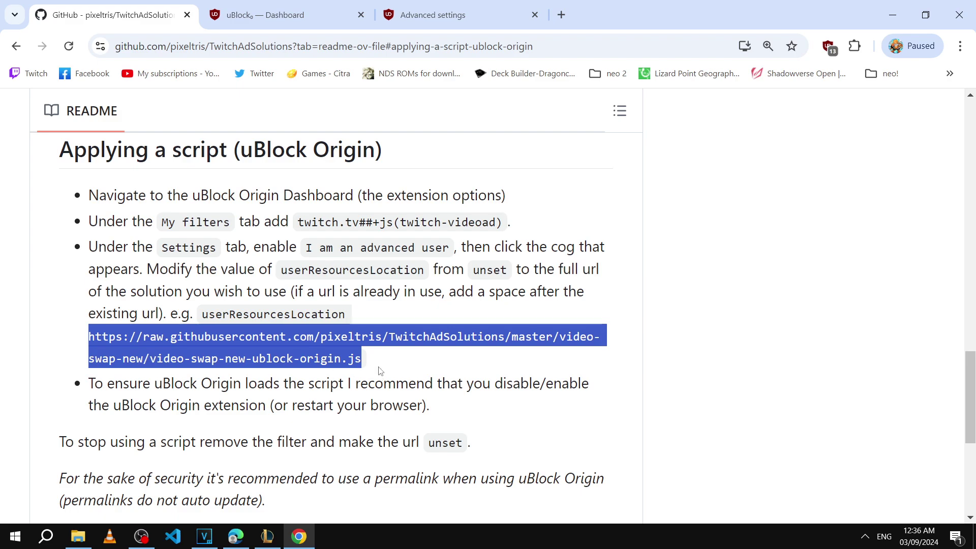
{"action": "left_click_drag", "start_coordinate": [364, 360], "coordinate": [88, 333]}
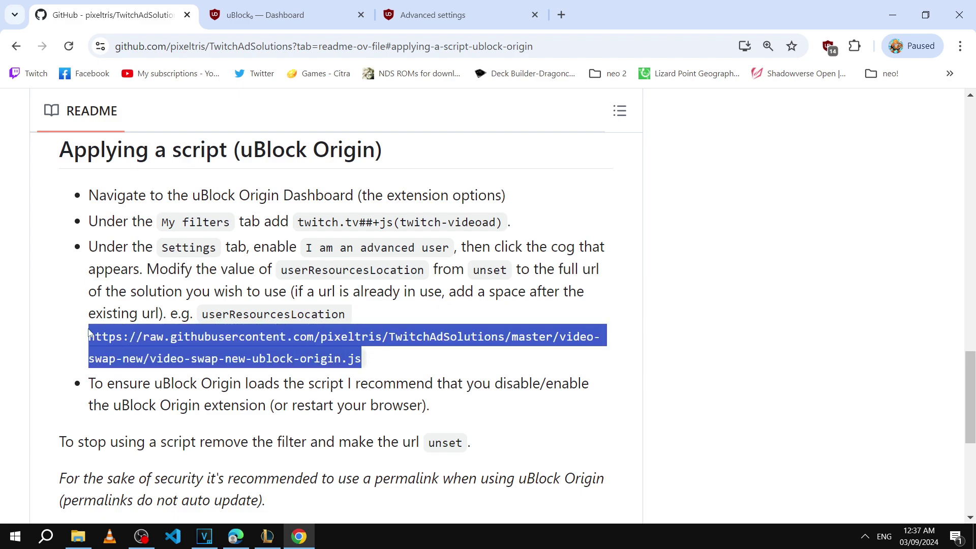
{"action": "right_click", "coordinate": [162, 354]}
{"action": "left_click", "coordinate": [255, 167]}
{"action": "left_click", "coordinate": [420, 20]}
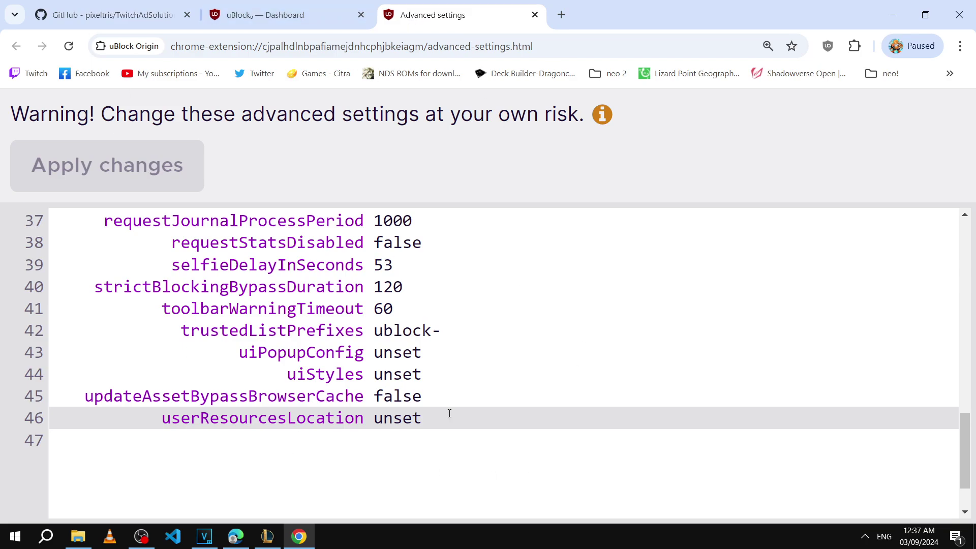
Replace userResourcesLocation's unset value with the pasted video-swap-new URL and apply changes.
{"action": "left_click_drag", "start_coordinate": [427, 418], "coordinate": [375, 427]}
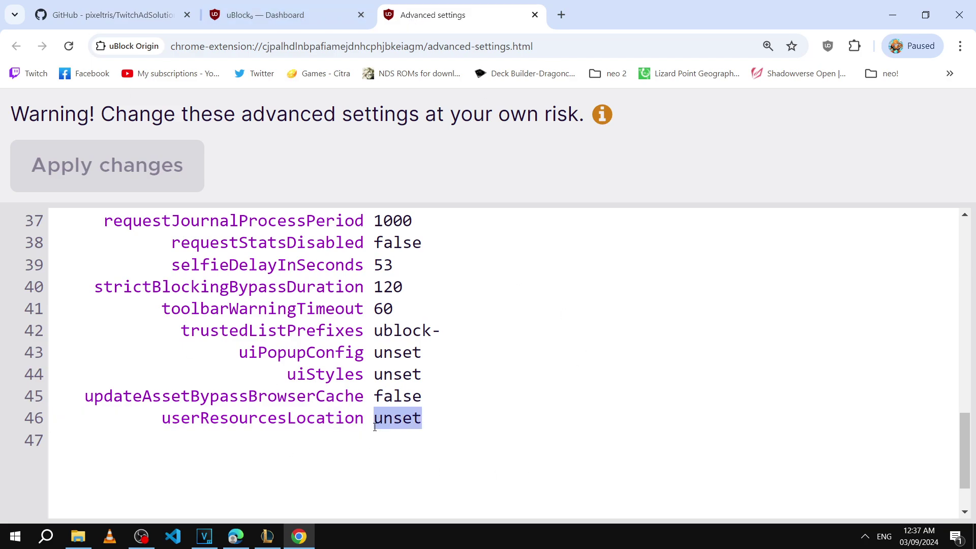
{"action": "key", "text": "BackSpace"}
{"action": "right_click", "coordinate": [439, 424]}
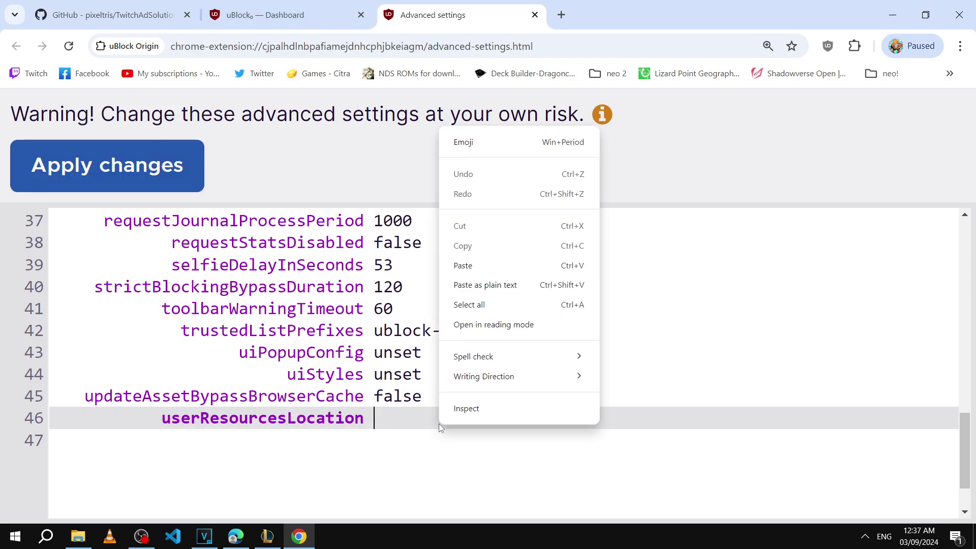
{"action": "left_click", "coordinate": [466, 268]}
{"action": "scroll", "coordinate": [507, 445], "scroll_direction": "down", "scroll_amount": 3, "text": "ctrl"}
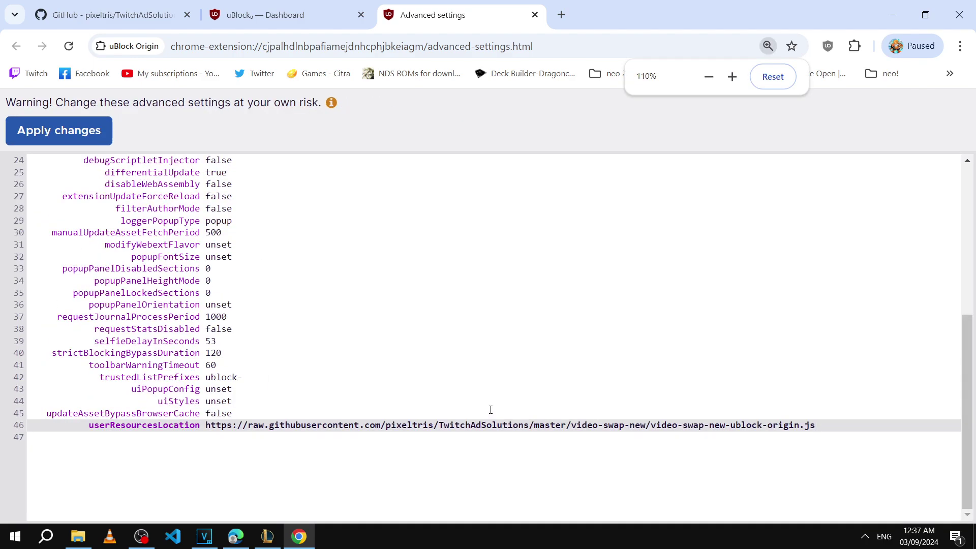
{"action": "scroll", "coordinate": [530, 429], "scroll_direction": "up", "scroll_amount": 1, "text": "ctrl"}
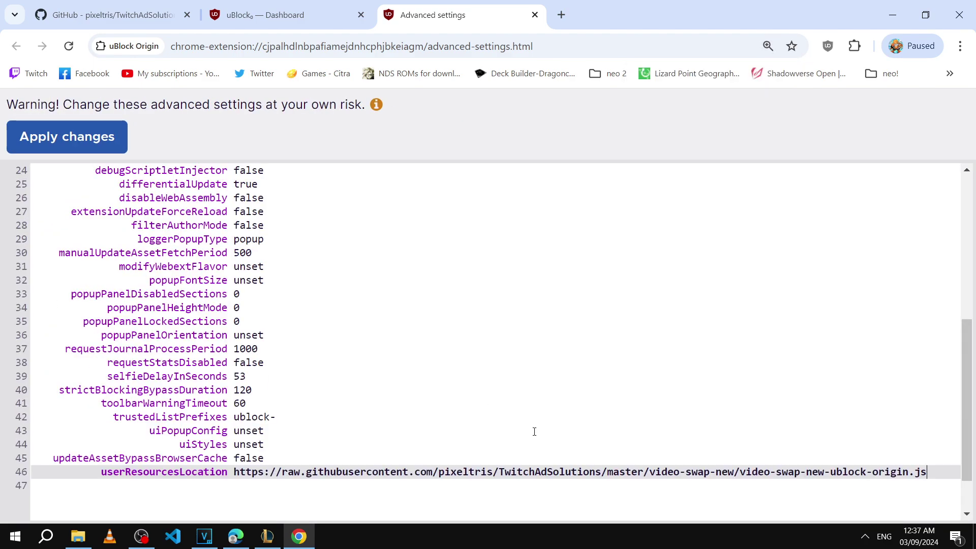
{"action": "left_click", "coordinate": [63, 136]}
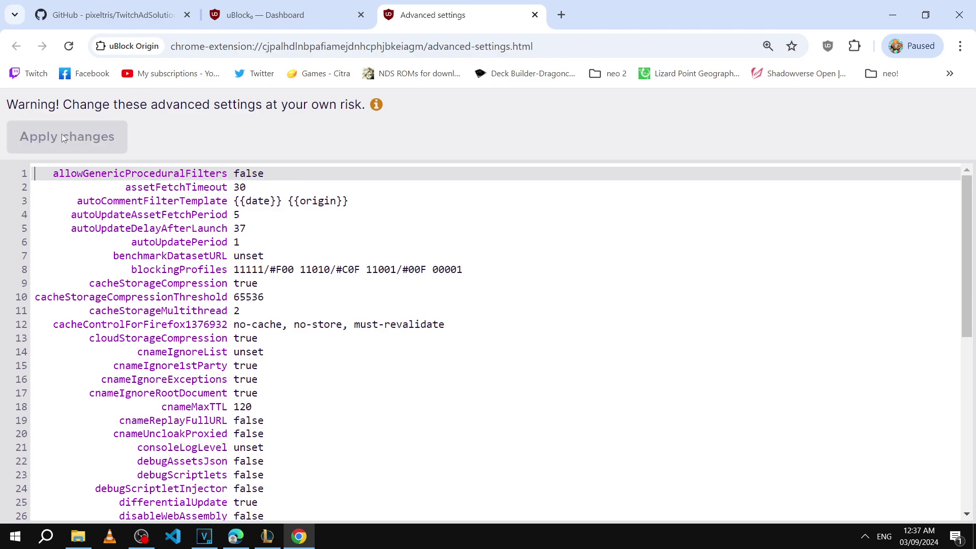
{"action": "key", "text": "ctrl+Tab"}
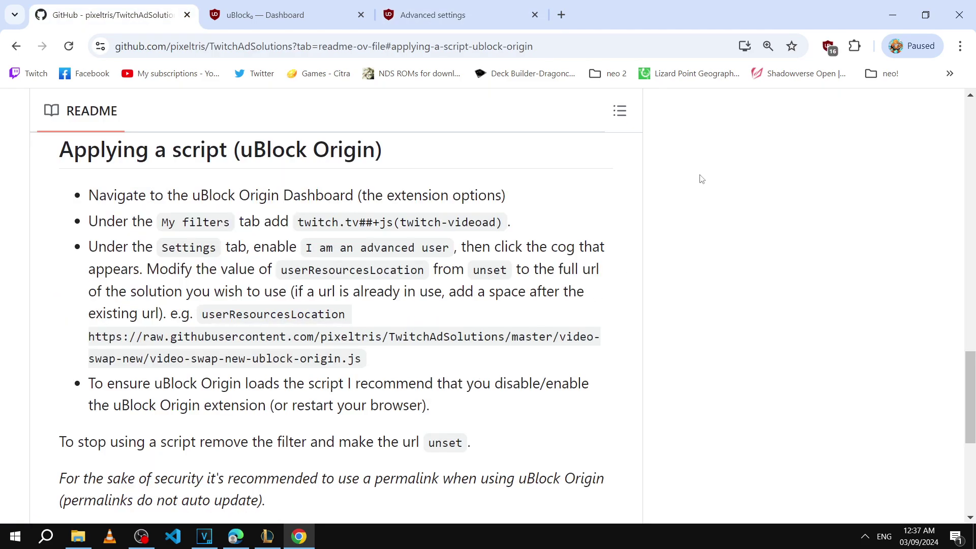
Power-cycle uBlock Origin from its toolbar panel and close both uBlock dashboard tabs.
{"action": "left_click", "coordinate": [828, 45]}
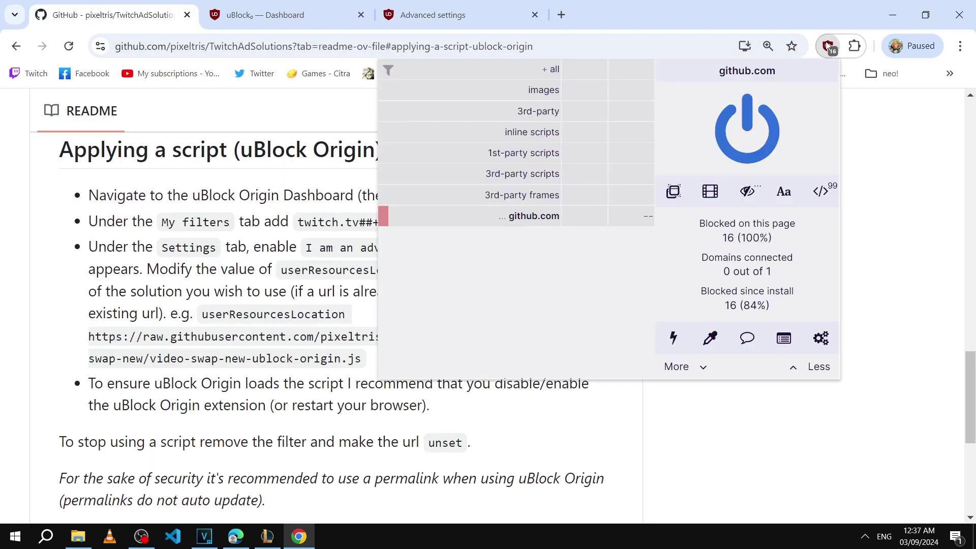
{"action": "left_click", "coordinate": [761, 142]}
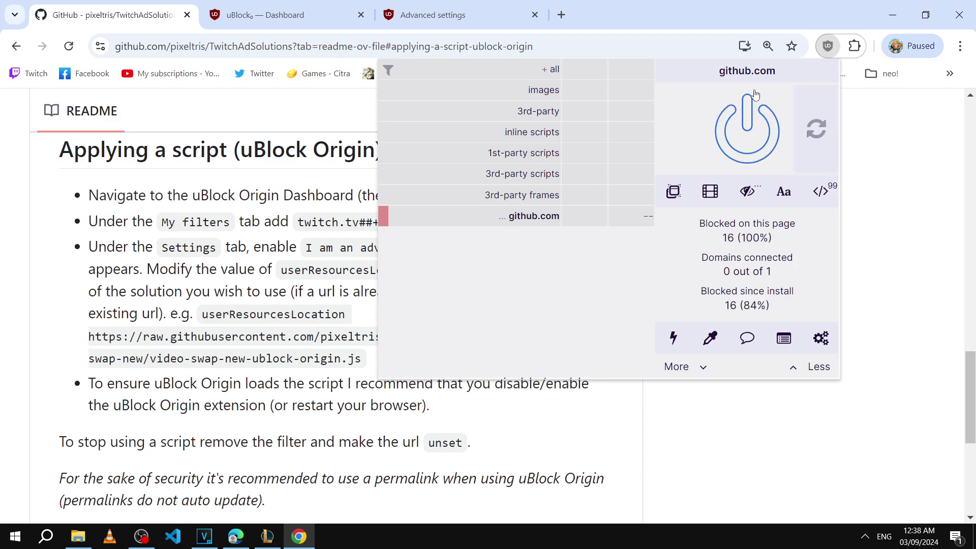
{"action": "left_click", "coordinate": [746, 137]}
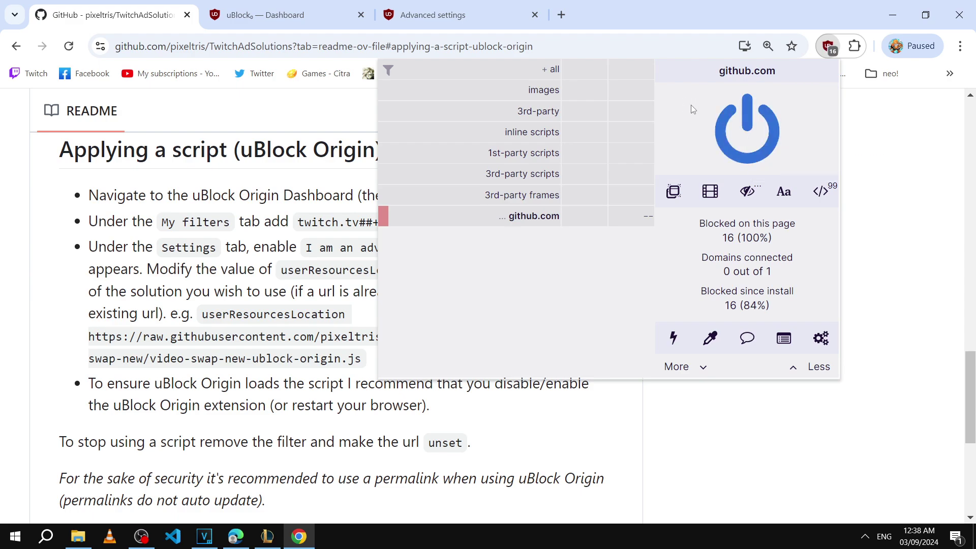
{"action": "left_click", "coordinate": [361, 16]}
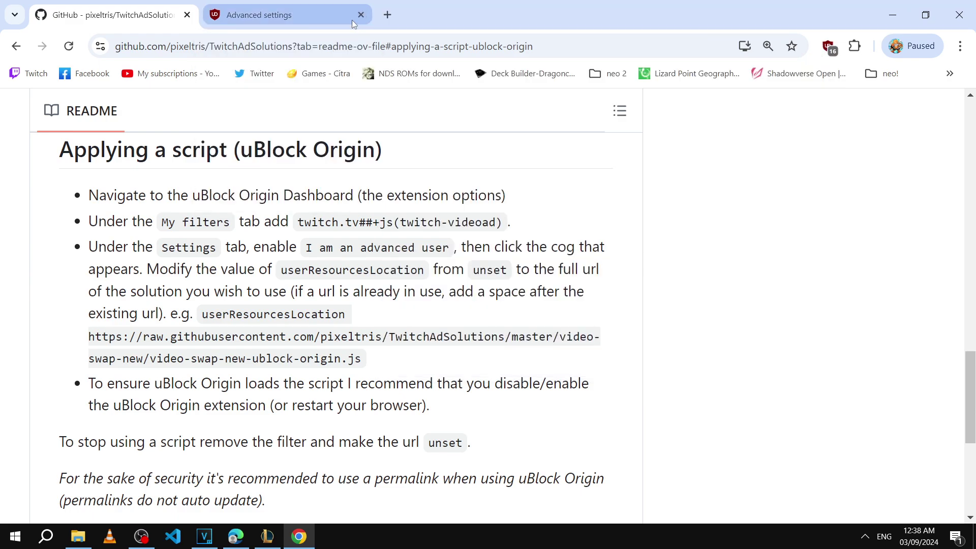
{"action": "left_click", "coordinate": [360, 15]}
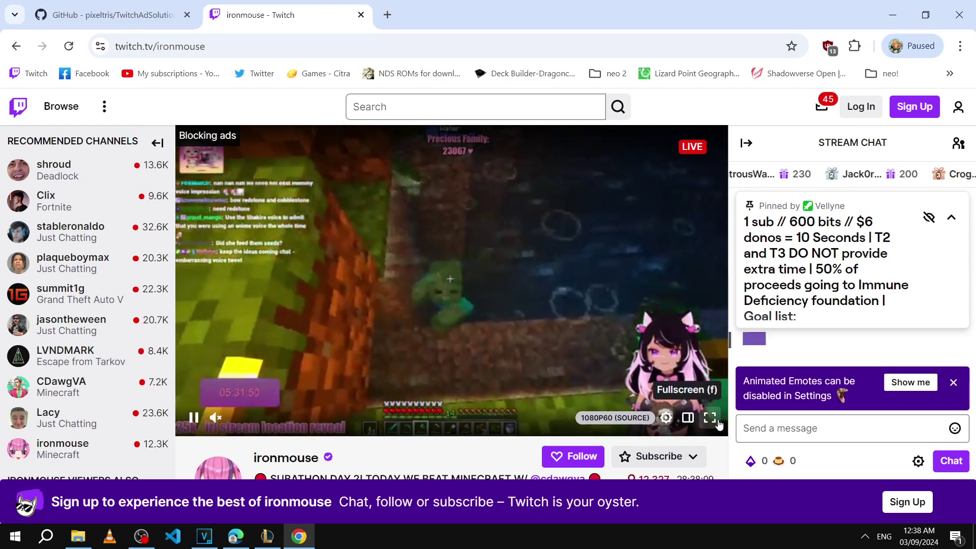
Go full screen, unmute the Twitch stream and set volume to about 46%.
{"action": "left_click", "coordinate": [709, 418]}
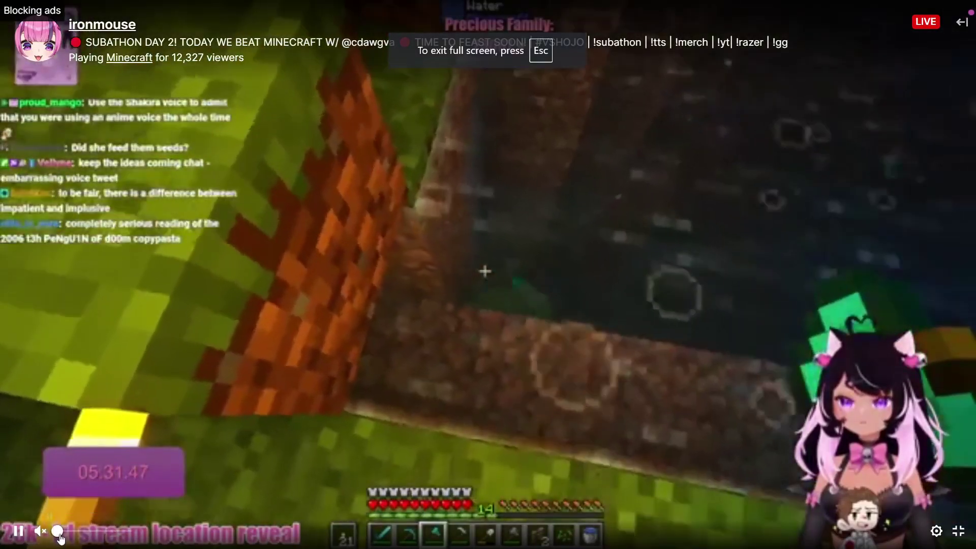
{"action": "left_click_drag", "start_coordinate": [56, 531], "coordinate": [78, 531]}
{"action": "double_click", "coordinate": [445, 341]}
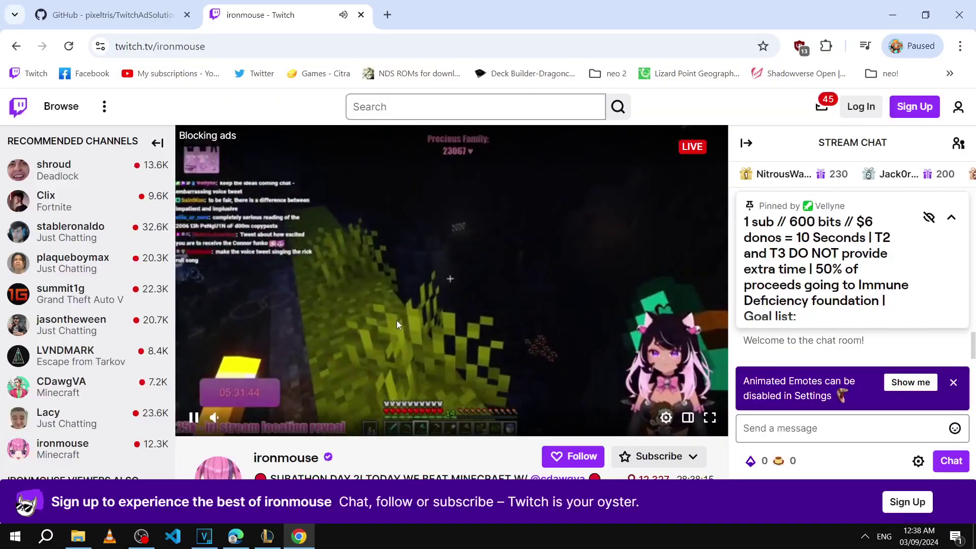
{"action": "left_click_drag", "start_coordinate": [254, 419], "coordinate": [229, 426]}
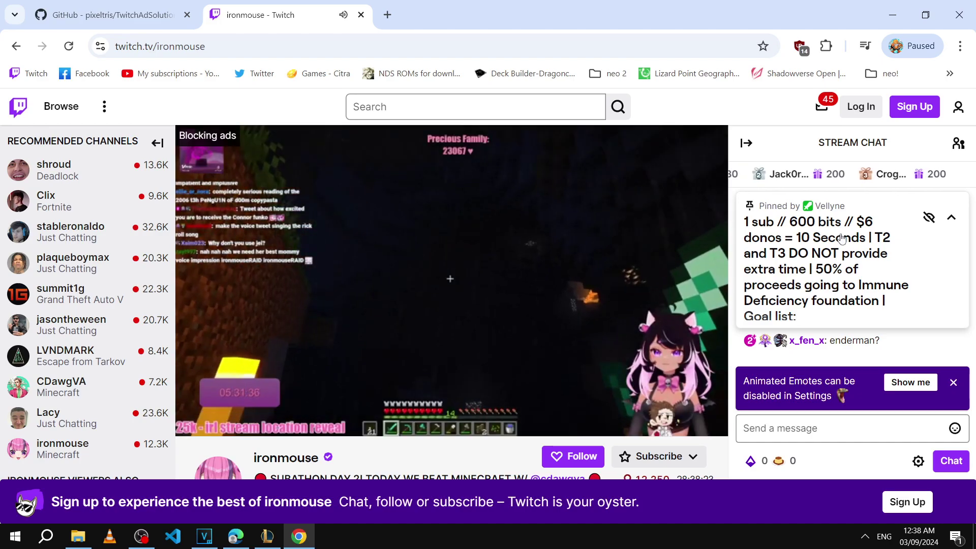
Collapse the pinned chat message and watch the stream full screen again.
{"action": "left_click", "coordinate": [950, 218]}
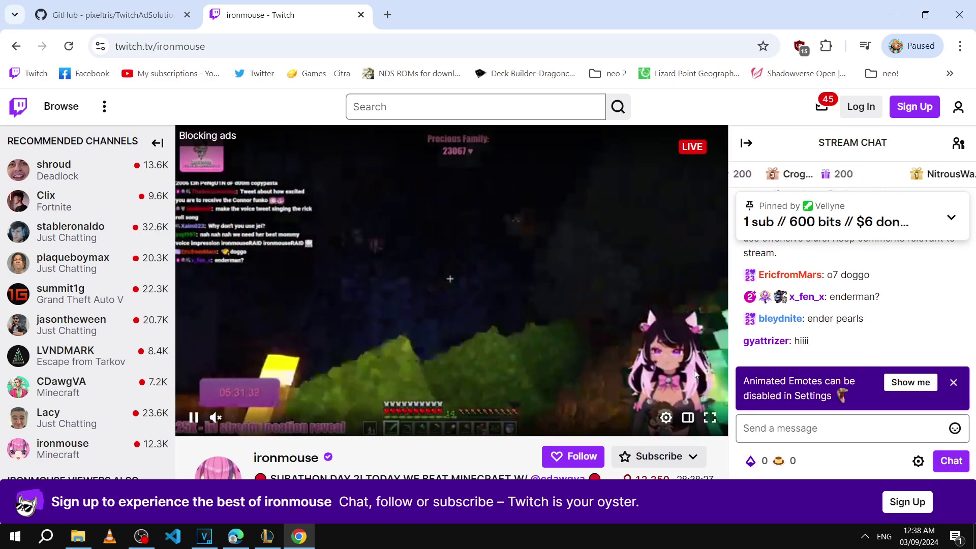
{"action": "left_click", "coordinate": [709, 416]}
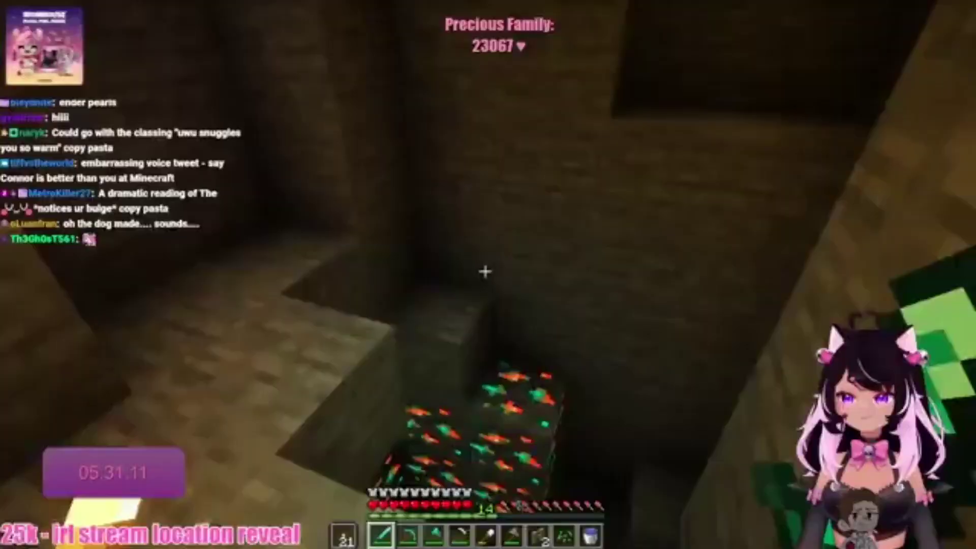
{"action": "mouse_move", "coordinate": [678, 447]}
{"action": "left_click", "coordinate": [936, 531]}
{"action": "left_click", "coordinate": [785, 348]}
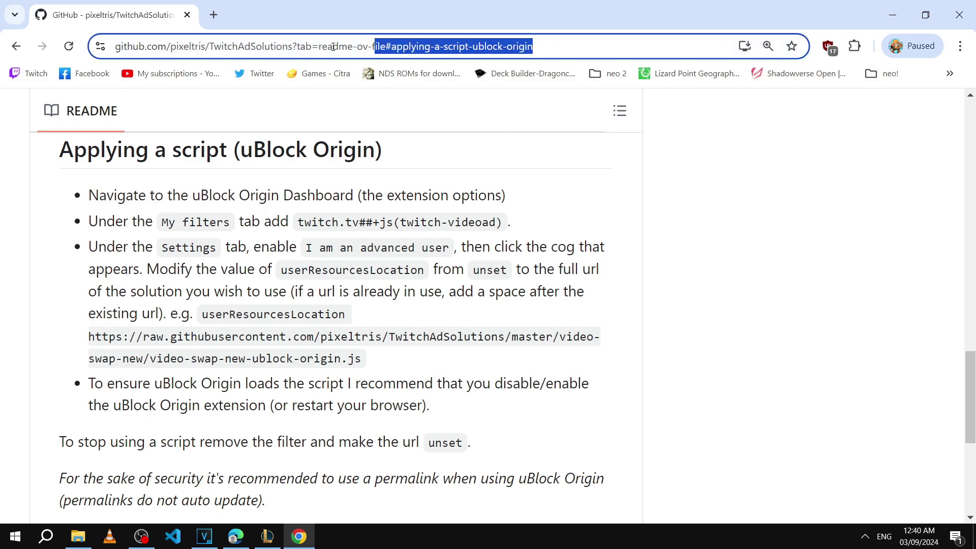
Scroll up to Recommendations and highlight the TTV LOL PRO, Alternate Player and Purple AdBlock lines.
{"action": "left_click_drag", "start_coordinate": [972, 386], "coordinate": [954, 254]}
{"action": "left_click_drag", "start_coordinate": [93, 234], "coordinate": [184, 292]}
{"action": "left_click_drag", "start_coordinate": [101, 308], "coordinate": [400, 307]}
{"action": "left_click_drag", "start_coordinate": [147, 335], "coordinate": [429, 333]}
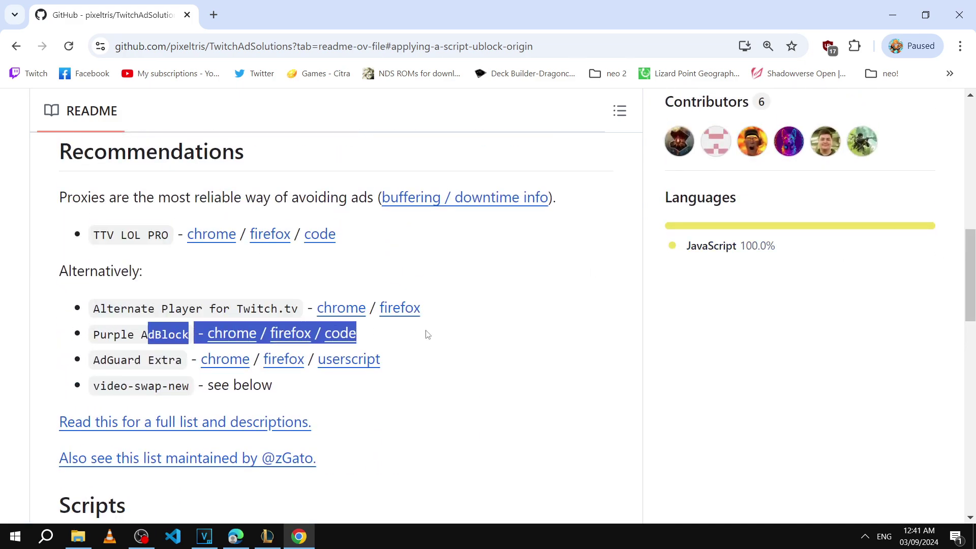
{"action": "left_click", "coordinate": [474, 348]}
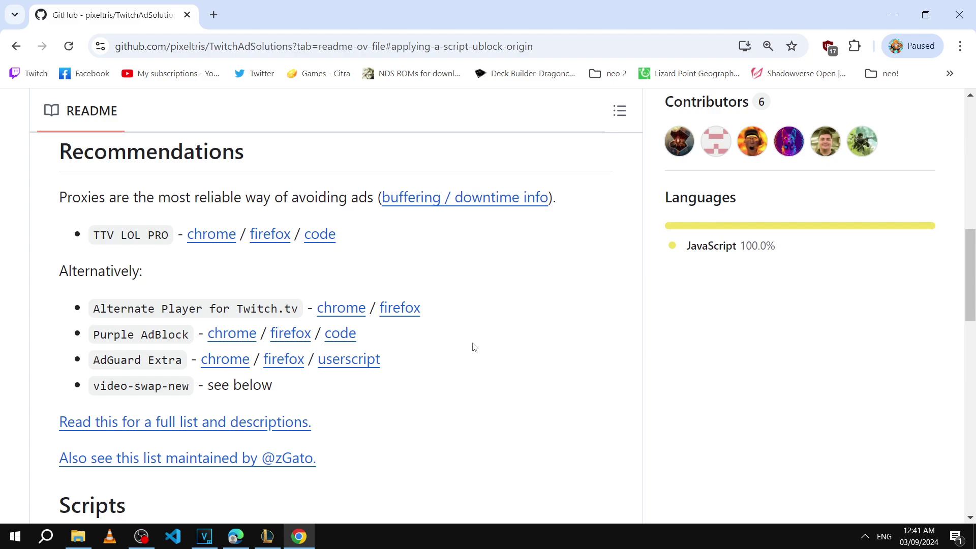